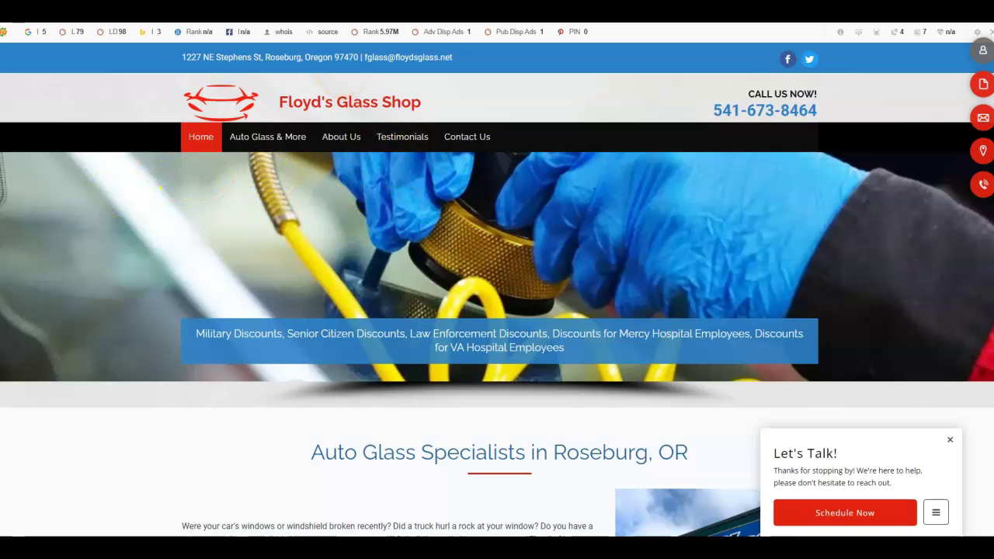
- Scroll down the Floyd's Glass Shop homepage to its windshield installation and repair intro
scroll(252, 268, "down", 1)
scroll(254, 268, "down", 3)
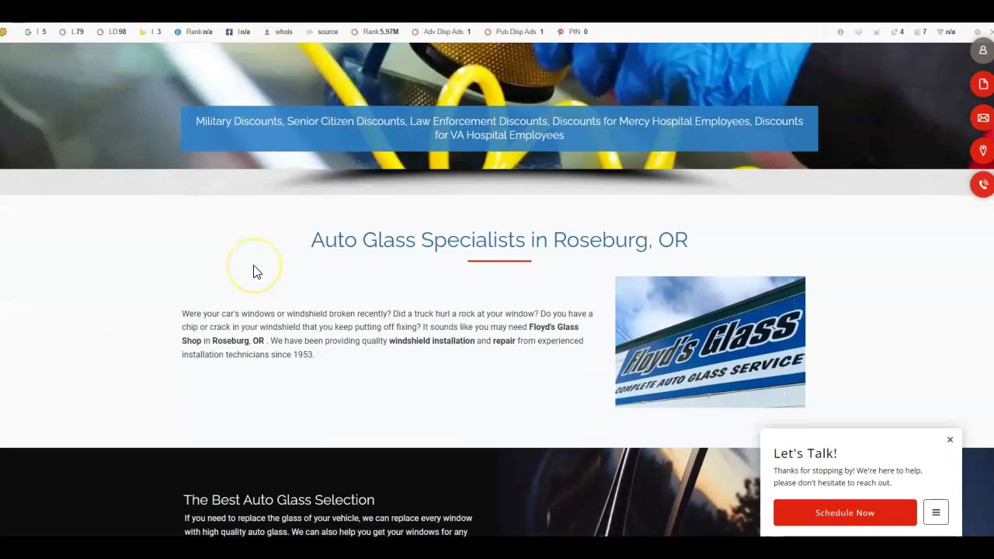
scroll(256, 272, "down", 4)
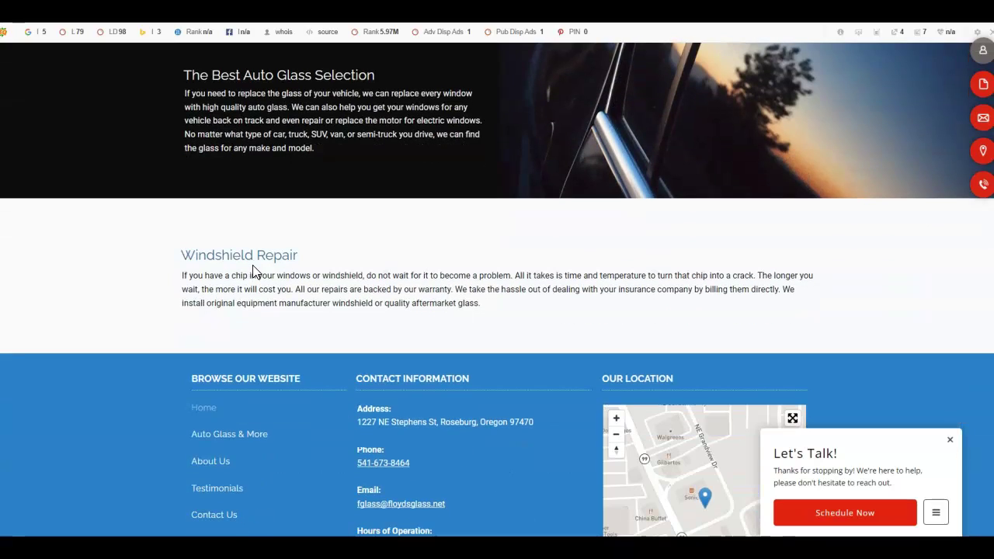
scroll(254, 272, "up", 1)
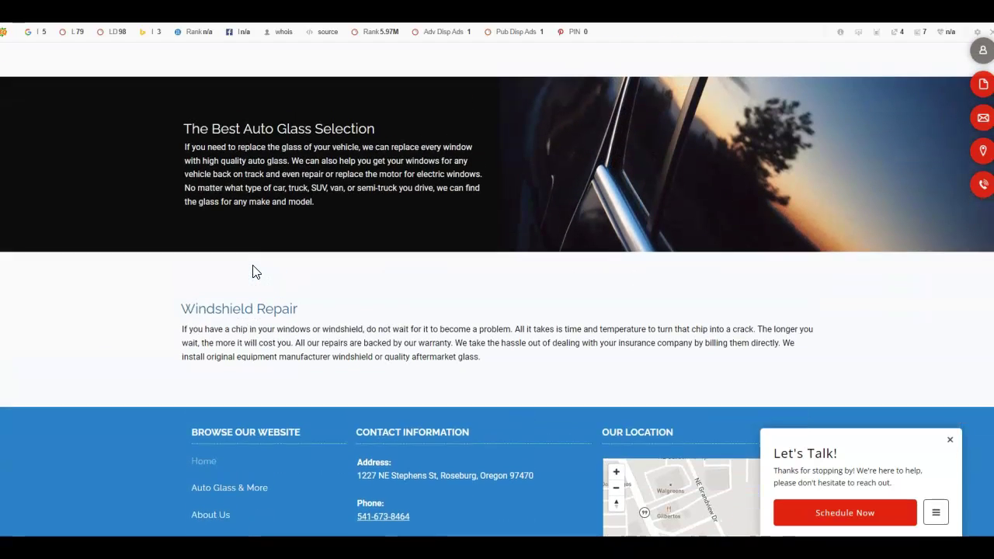
scroll(256, 272, "up", 2)
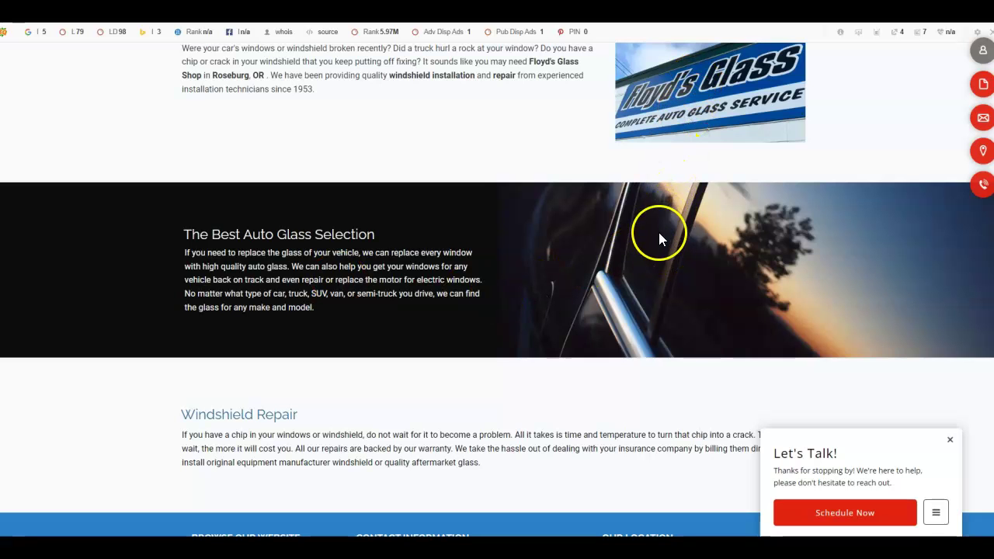
scroll(474, 307, "up", 9)
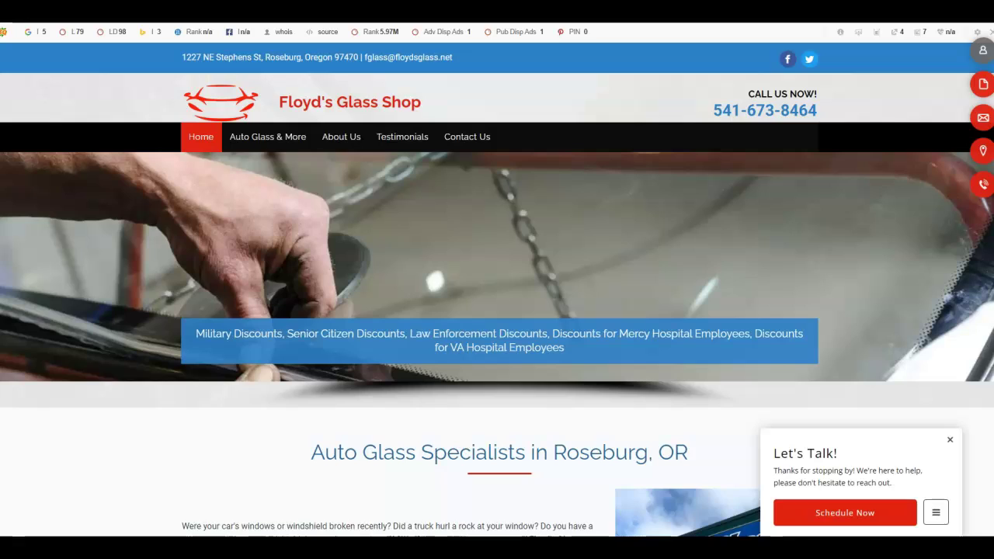
key("ctrl+Tab")
- Scroll through the A-1 Auto Glass website
scroll(296, 403, "down", 6)
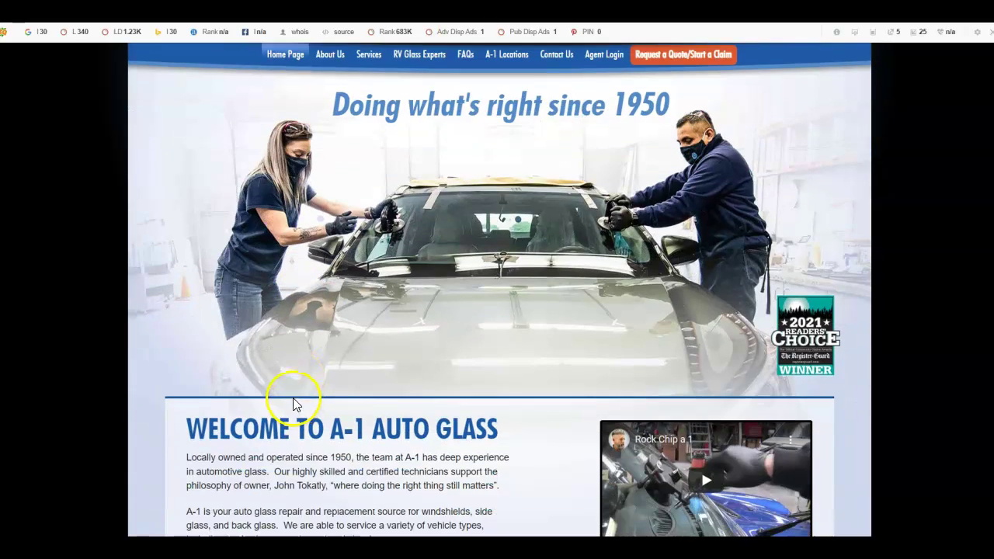
scroll(288, 397, "down", 2)
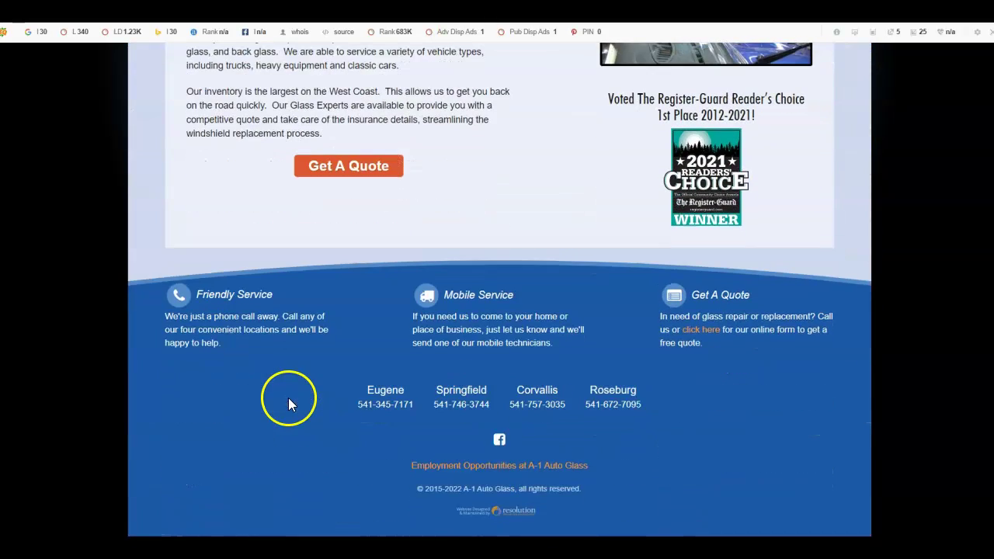
scroll(288, 397, "up", 8)
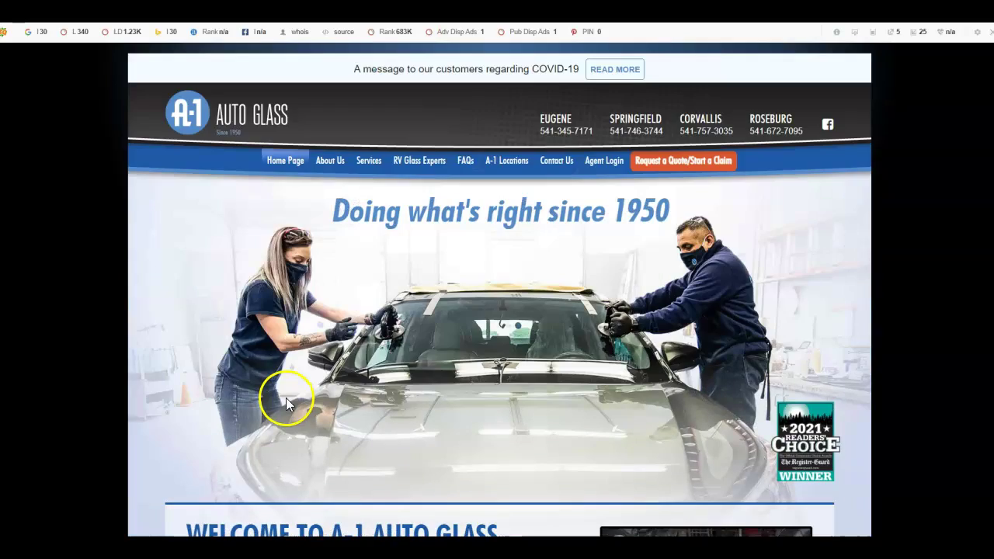
- Browse the Vern Denham Windshield Repair site, then close it to return to the map results
left_click(633, 45)
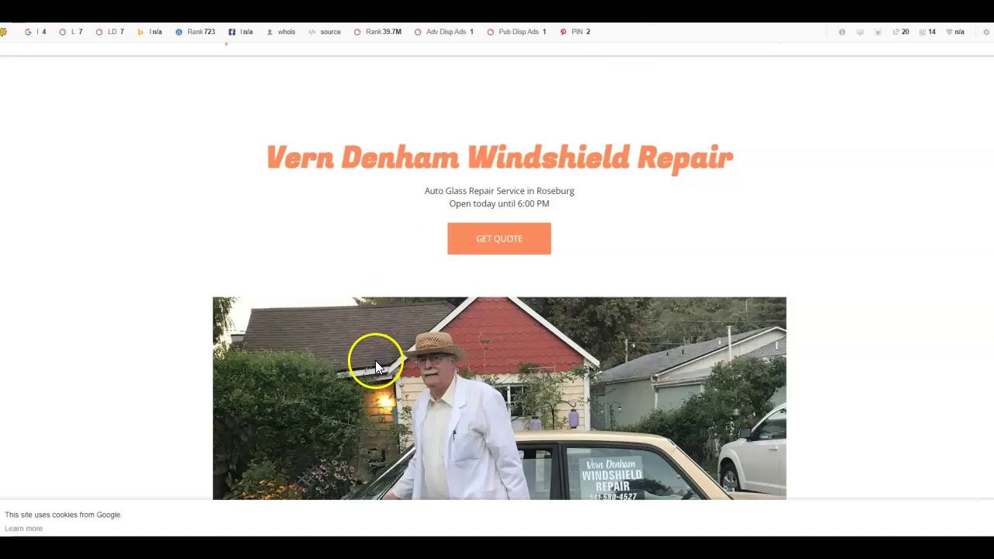
scroll(361, 366, "down", 2)
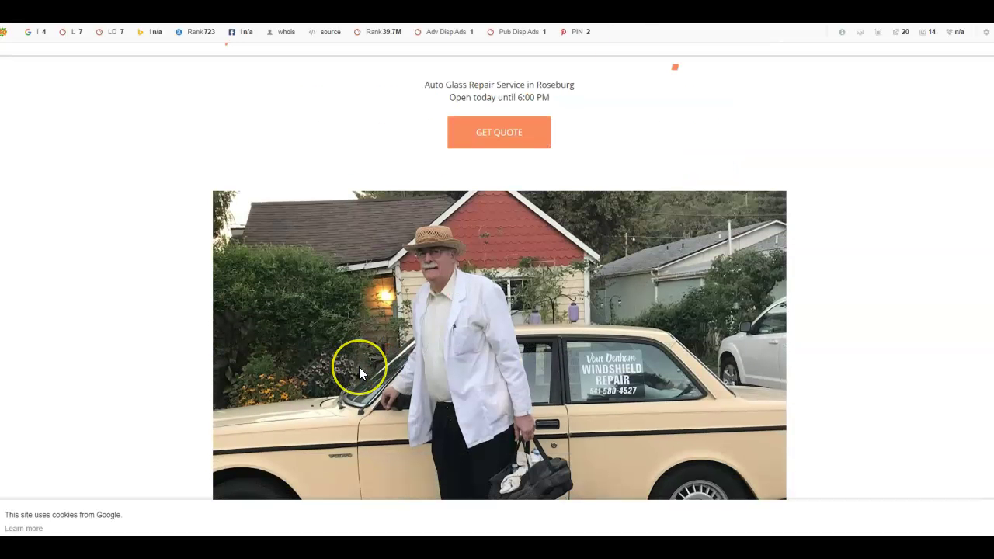
scroll(358, 370, "down", 10)
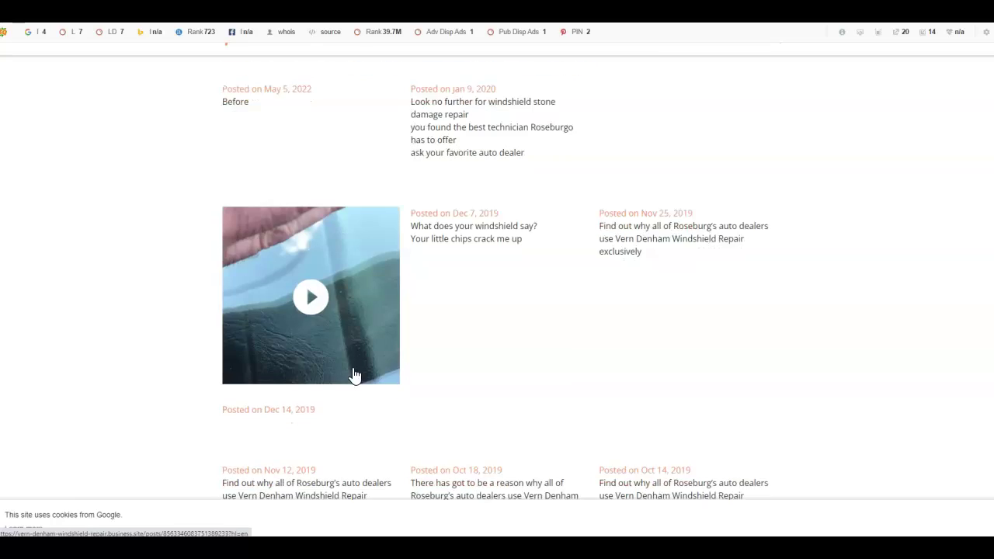
scroll(353, 375, "down", 10)
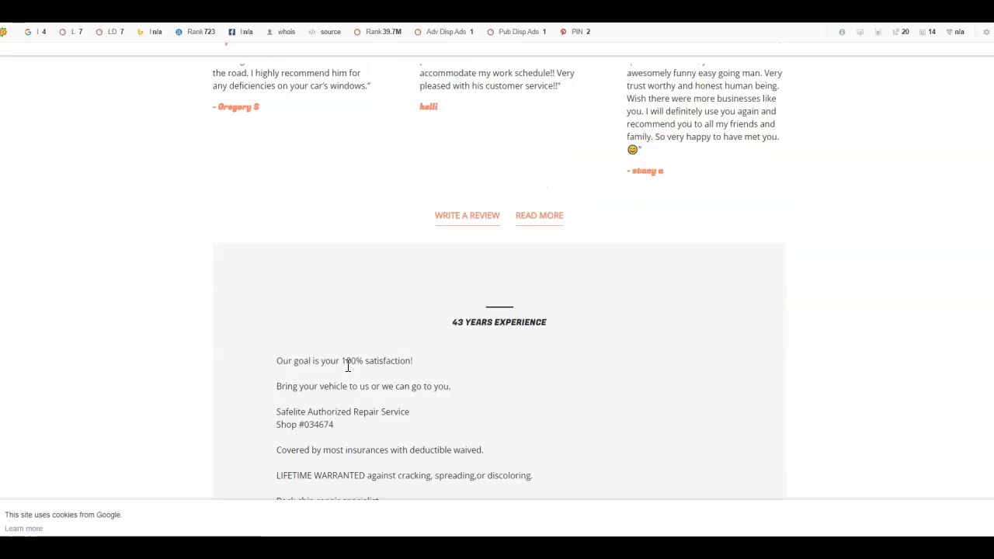
scroll(345, 366, "down", 2)
scroll(346, 367, "up", 11)
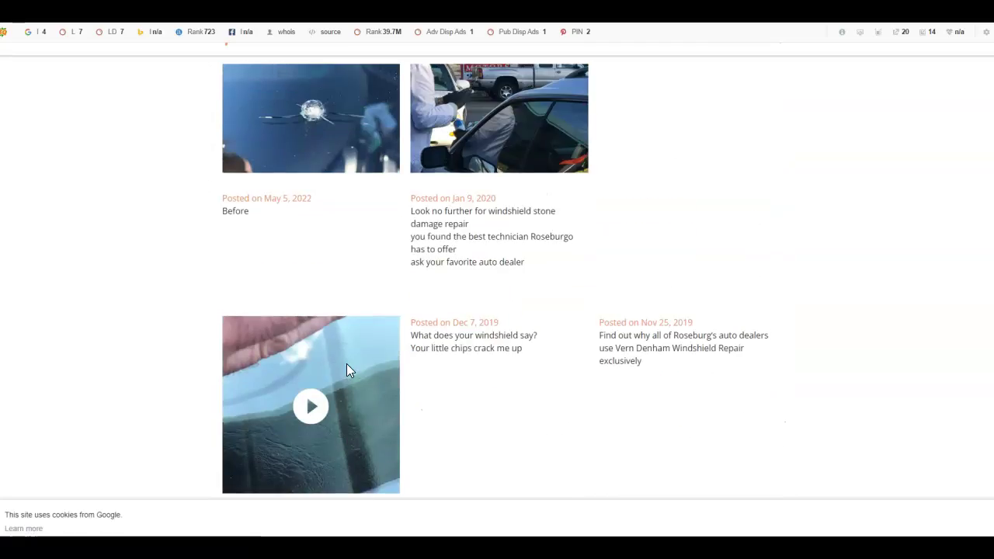
scroll(346, 363, "up", 10)
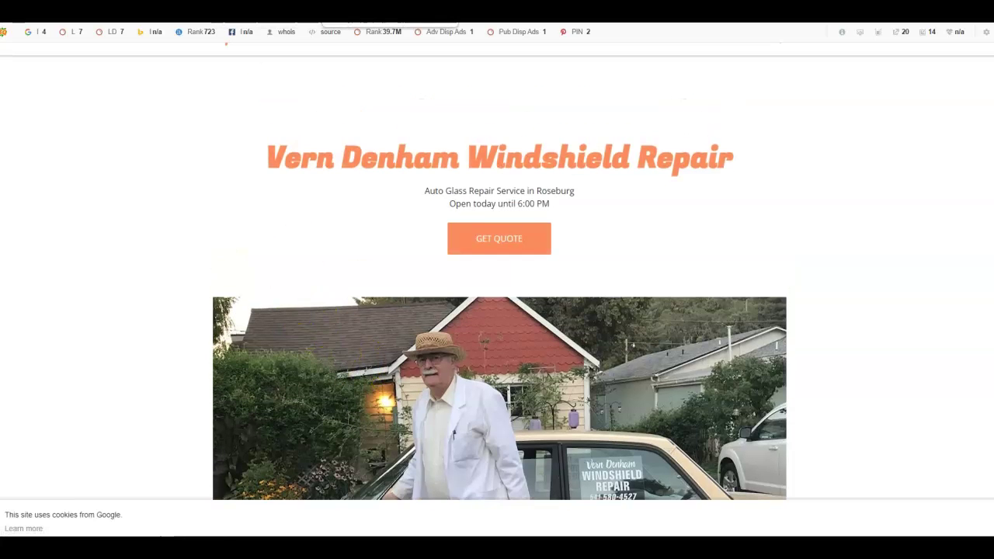
key("ctrl+w")
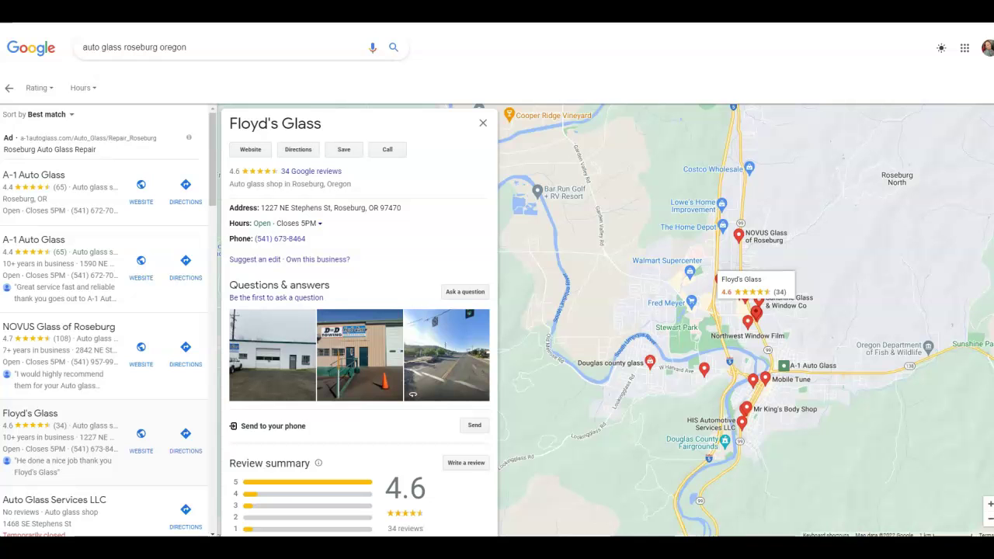
key("ctrl+Tab")
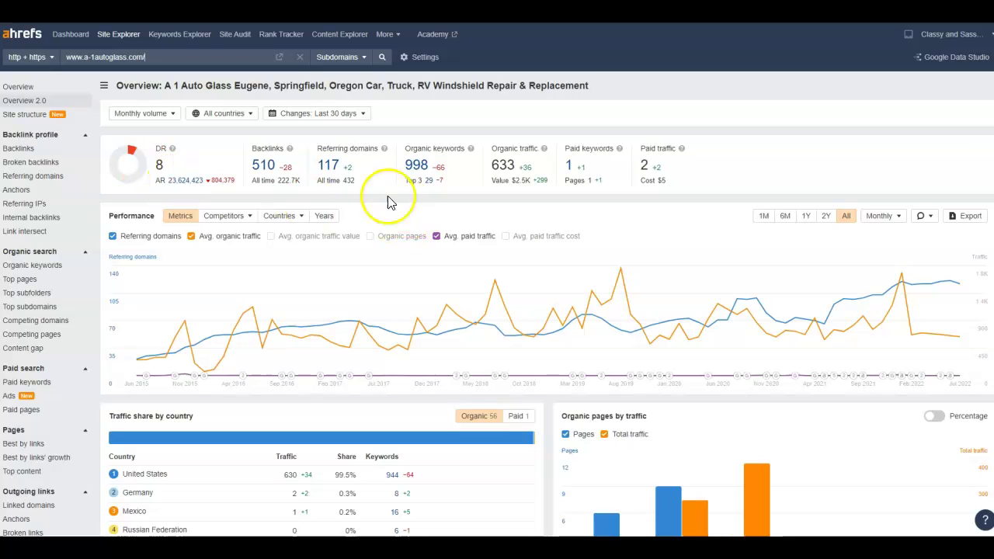
left_click(145, 56)
- Load the Ahrefs overview for vern-denham-windshield-repair.business.site, then return to the full Google results
key("ctrl+a")
type("vern-denham-windshield-repair.business.site/")
key("Return")
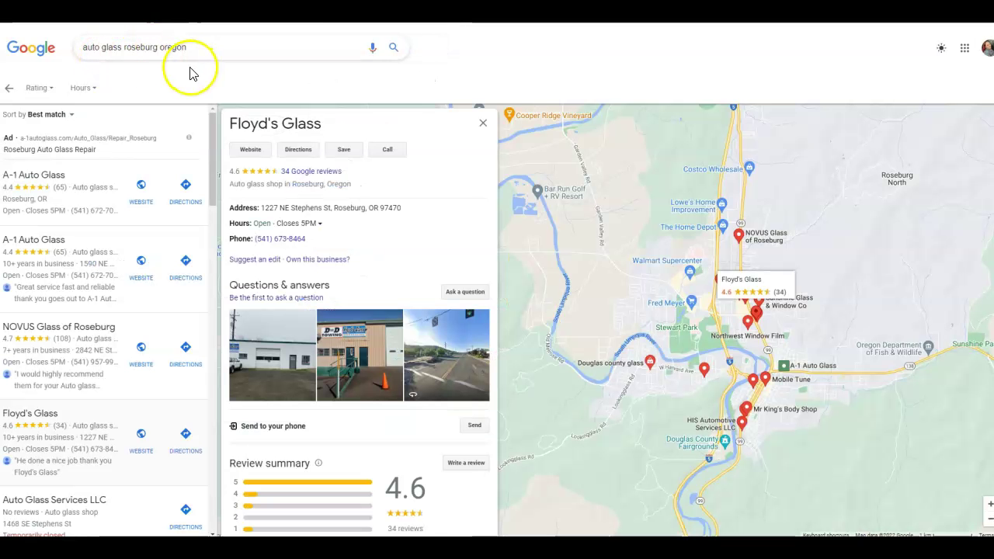
left_click(9, 88)
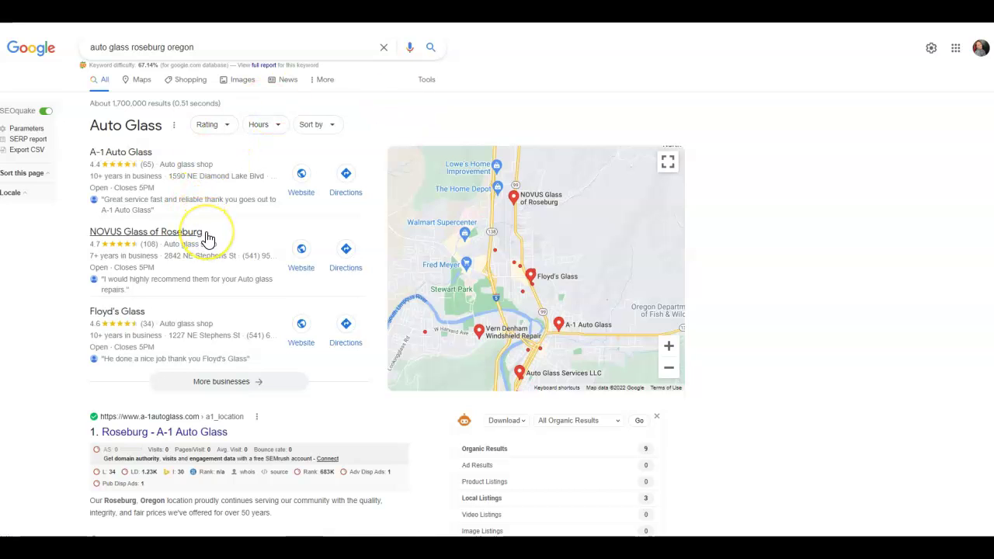
- Read Floyd's Glass's listing and reviews, then open A-1 Auto Glass's organic keywords in Ahrefs
left_click(168, 329)
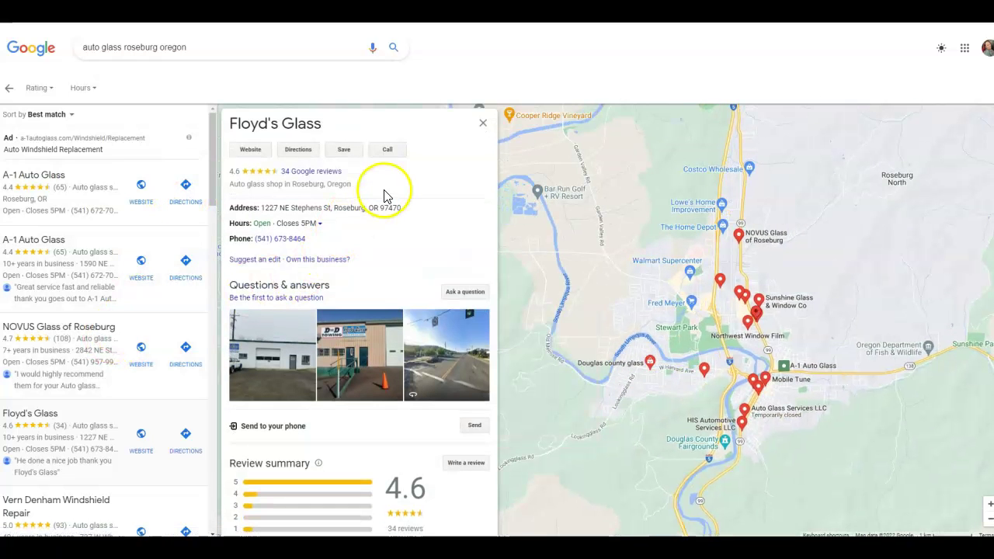
scroll(388, 198, "down", 2)
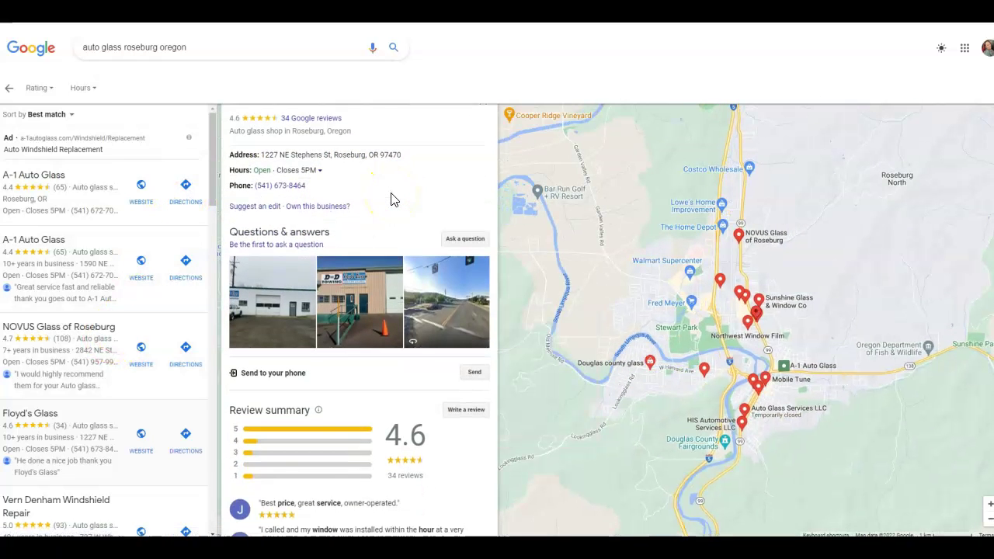
scroll(388, 248, "down", 1)
scroll(383, 311, "down", 1)
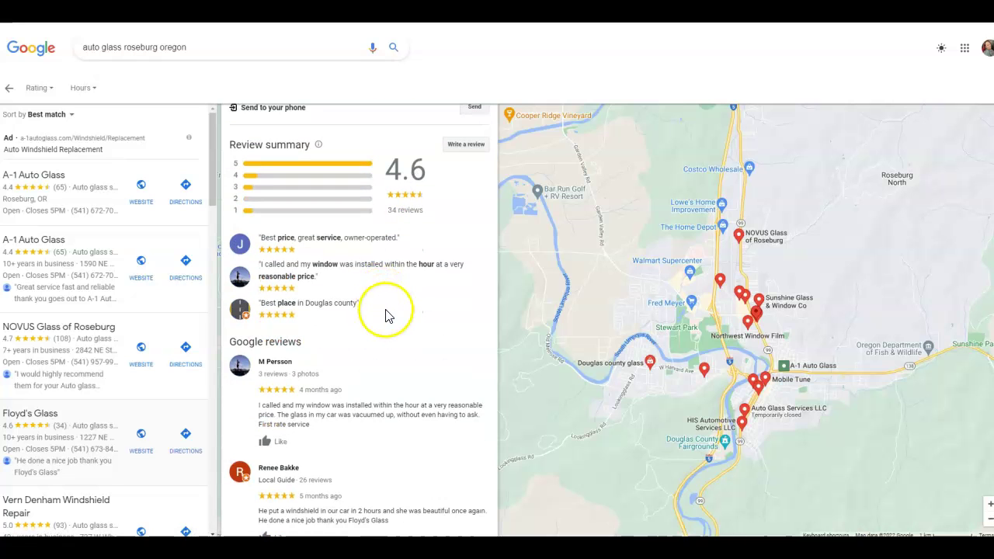
scroll(388, 314, "up", 1)
scroll(388, 314, "up", 2)
scroll(346, 258, "up", 2)
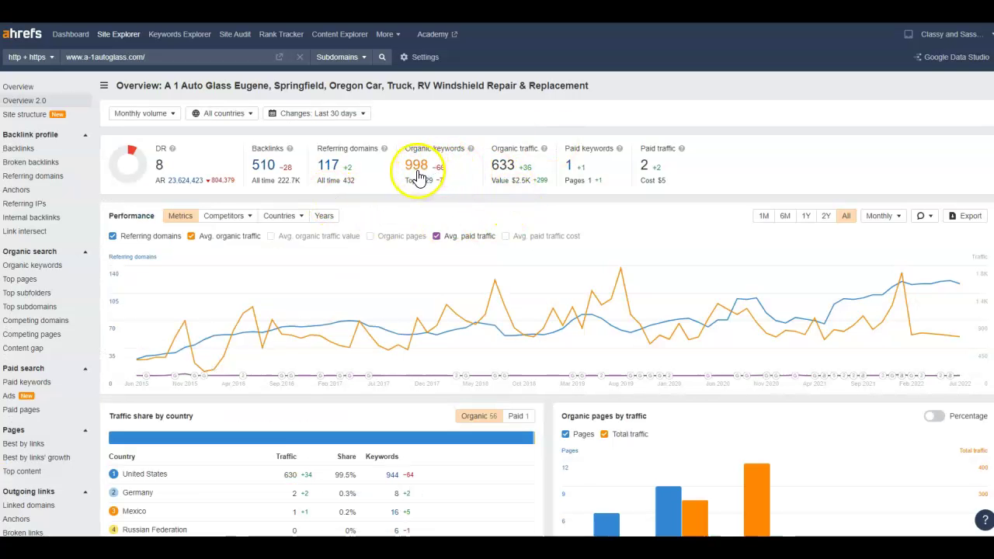
left_click(415, 167)
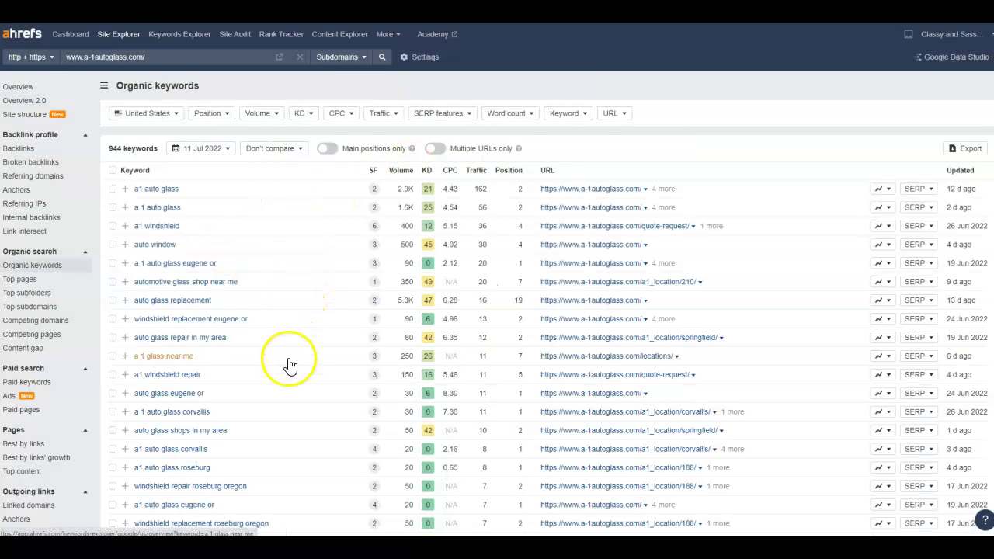
scroll(287, 373, "down", 5)
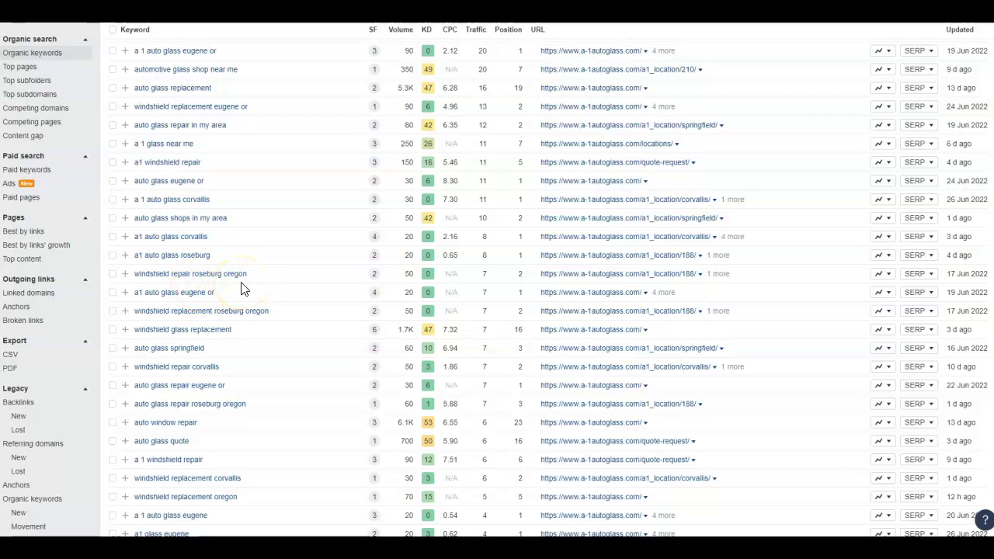
scroll(264, 292, "down", 4)
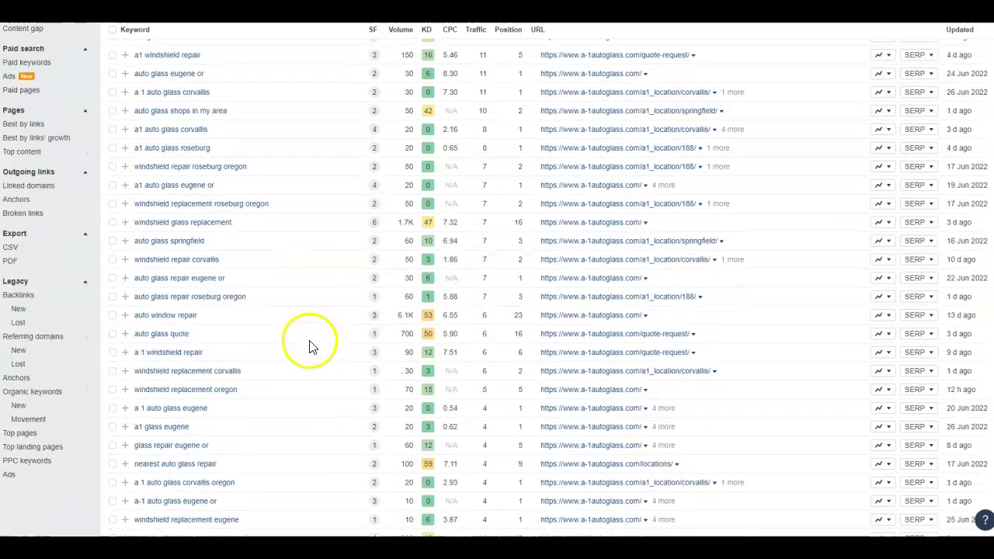
scroll(307, 264, "down", 3)
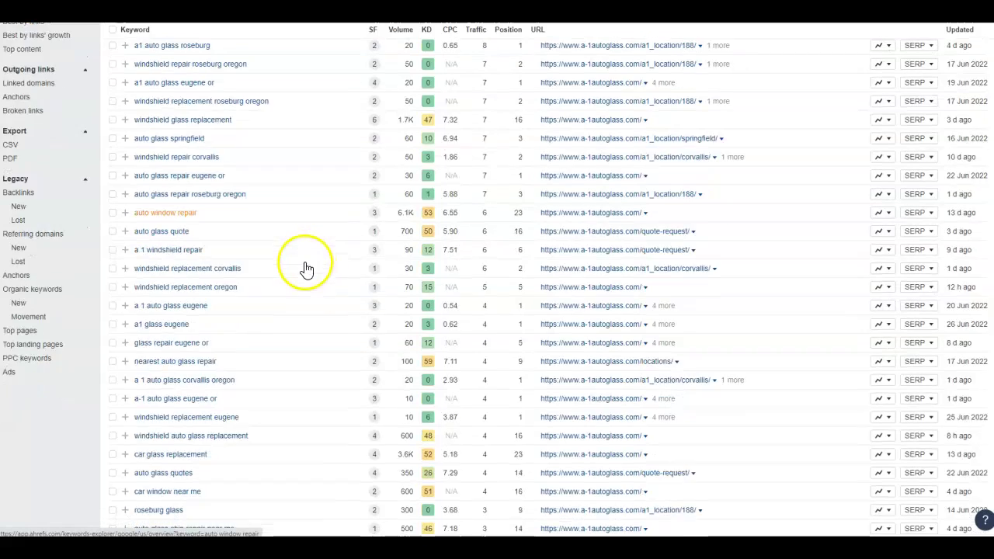
scroll(309, 269, "down", 4)
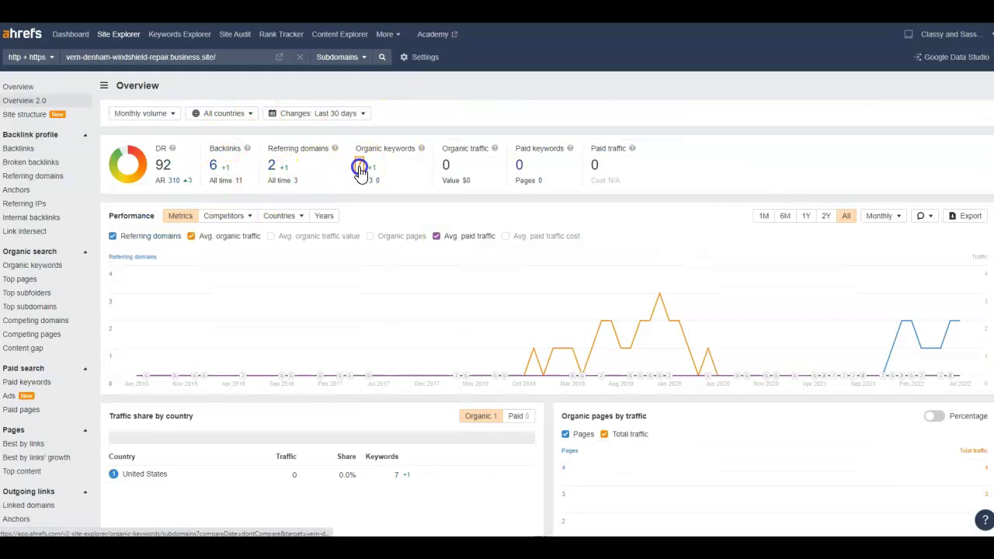
left_click(360, 169)
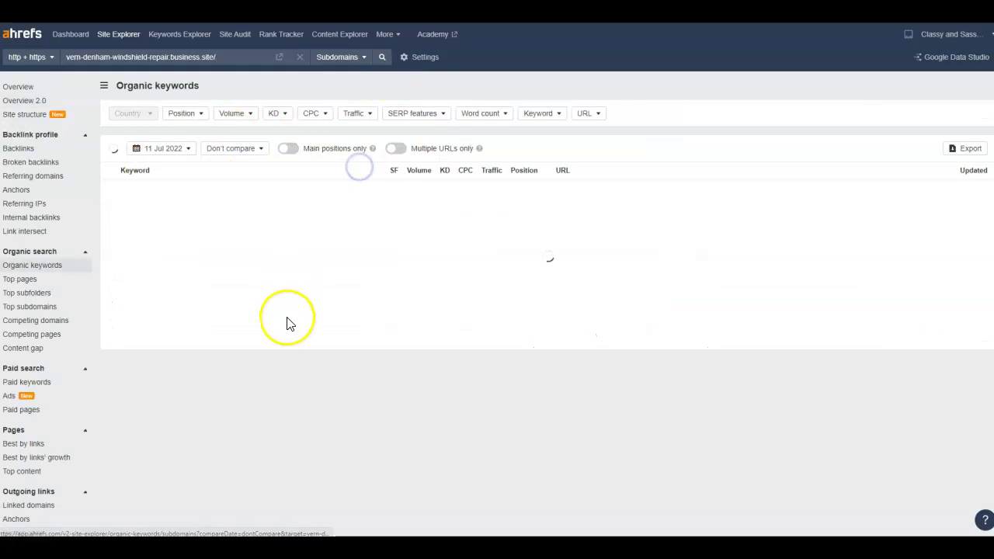